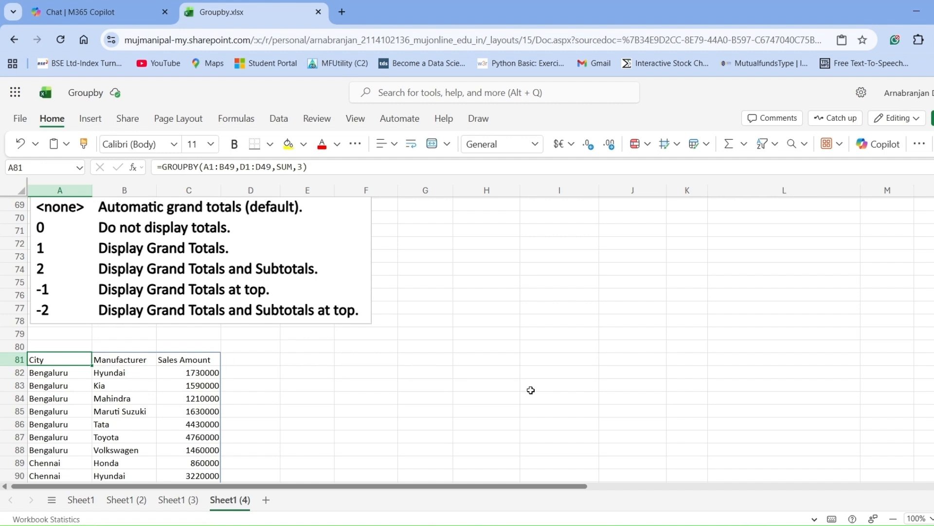
- Add a total_depth argument of 0 to the GROUPBY formula in A81 so that no totals are displayed
scroll(531, 390, down, 4)
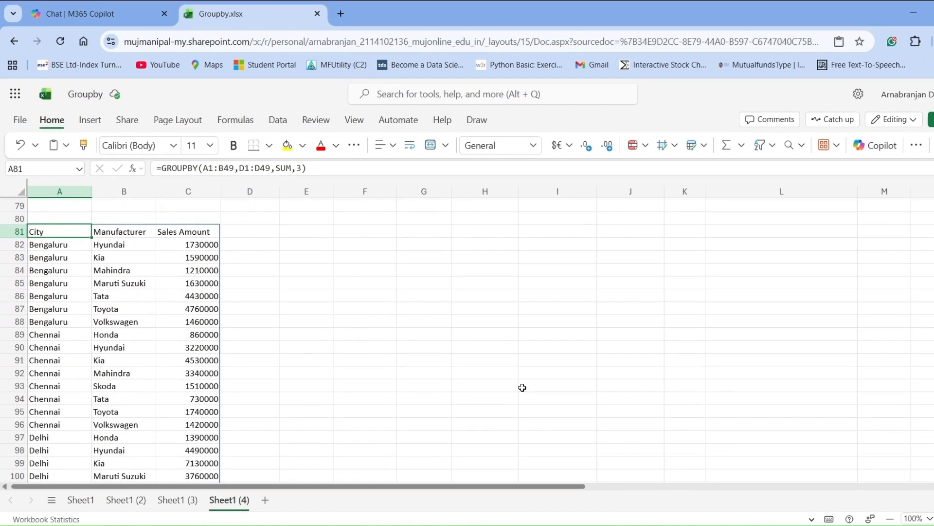
scroll(522, 387, down, 5)
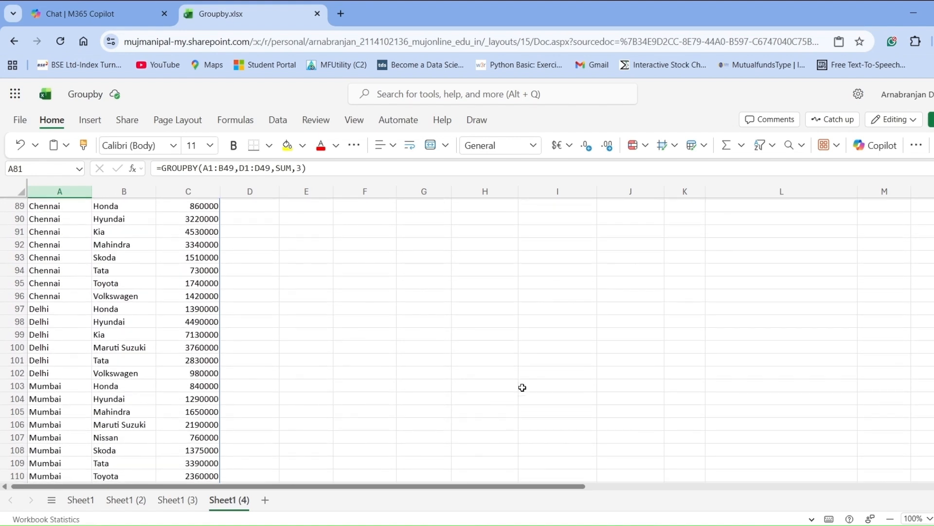
scroll(523, 388, up, 3)
scroll(522, 388, up, 4)
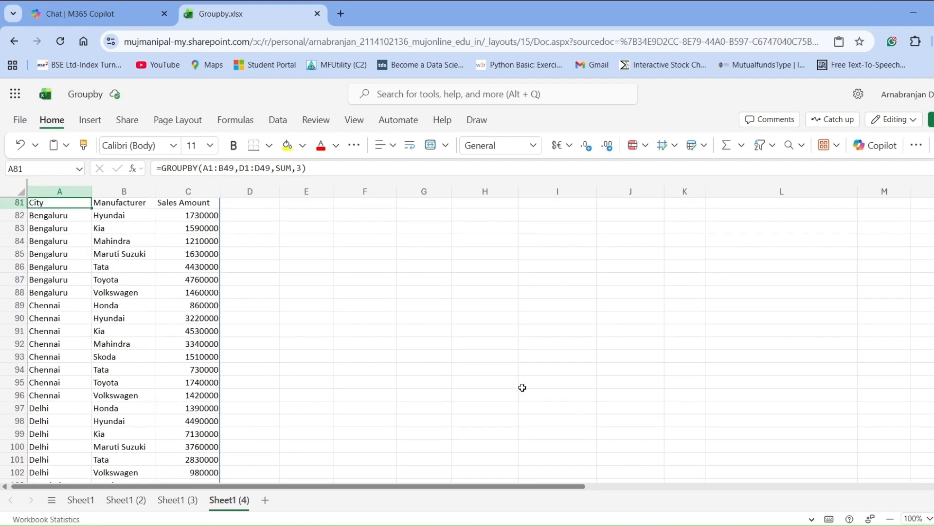
scroll(522, 388, up, 2)
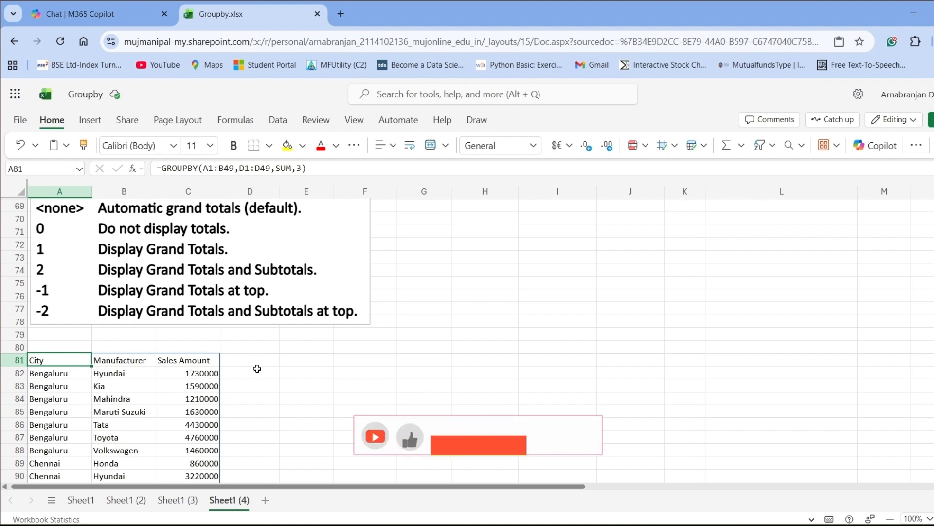
click(306, 168)
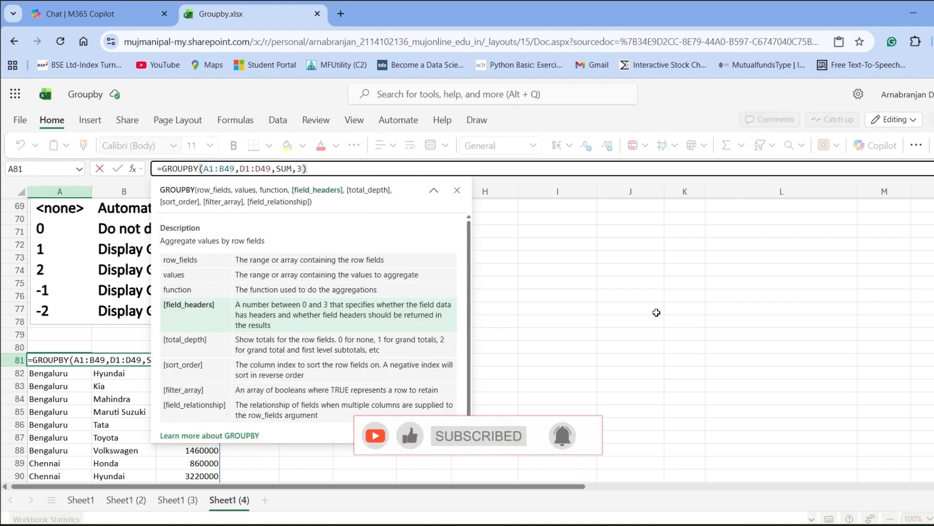
text(,0)
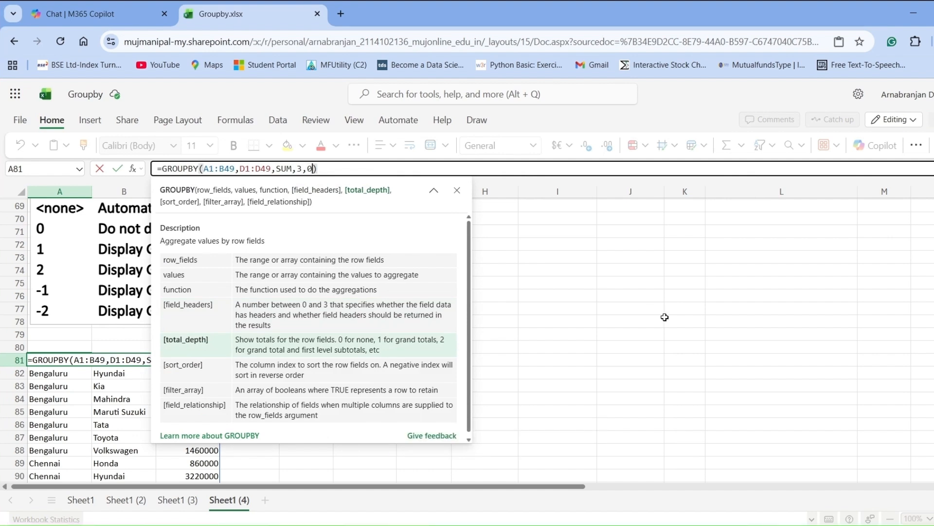
click(662, 316)
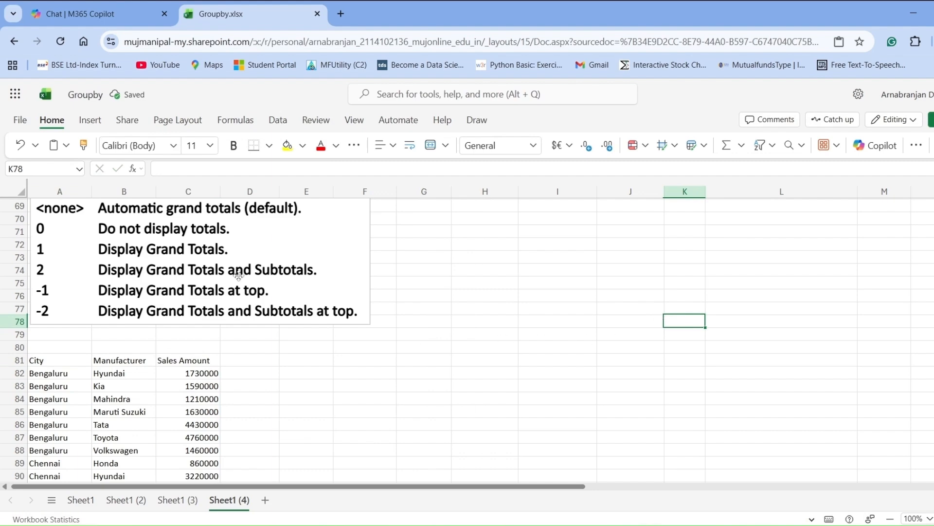
- Set the total_depth argument of the GROUPBY formula in A81 to 1 to display grand totals
scroll(209, 343, down, 7)
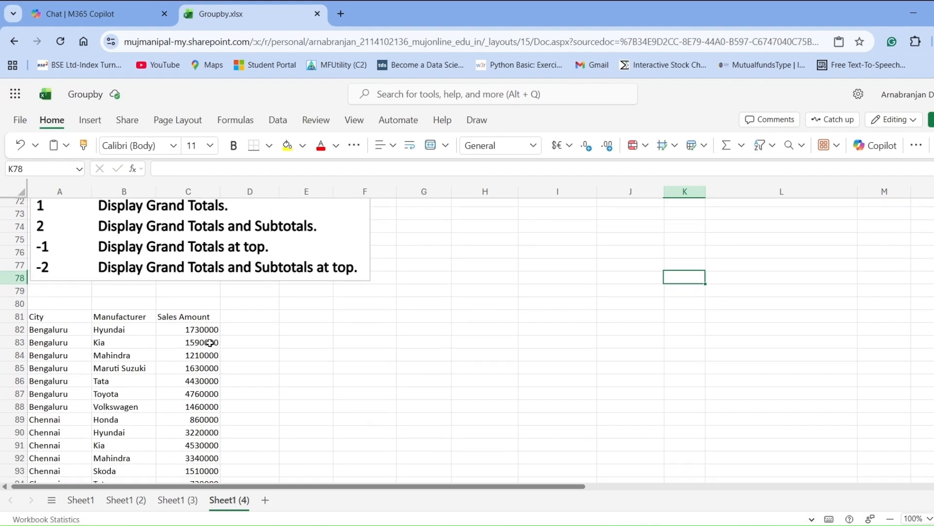
scroll(210, 343, down, 1)
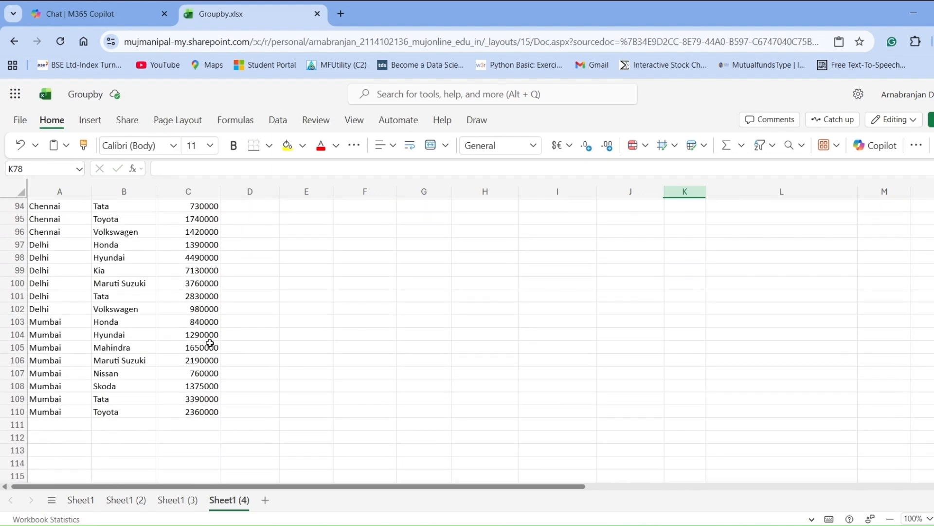
scroll(210, 344, up, 7)
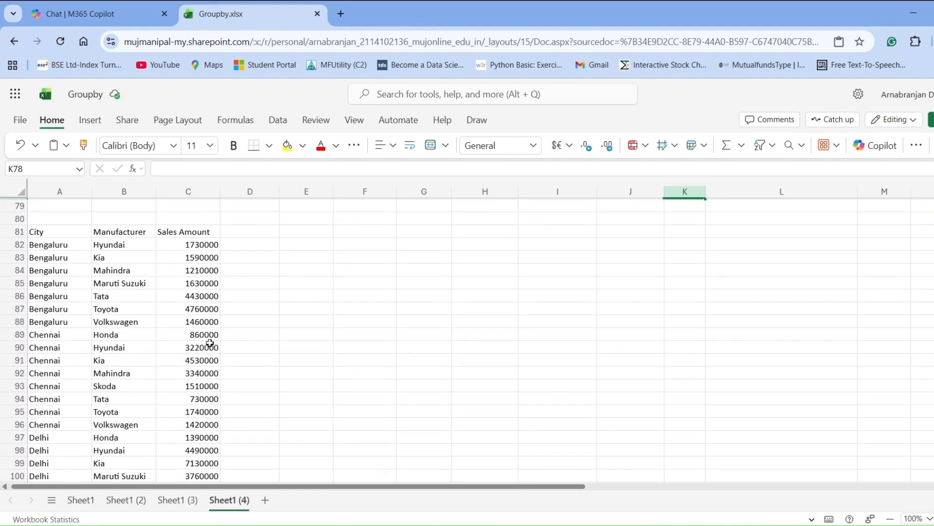
scroll(209, 343, up, 3)
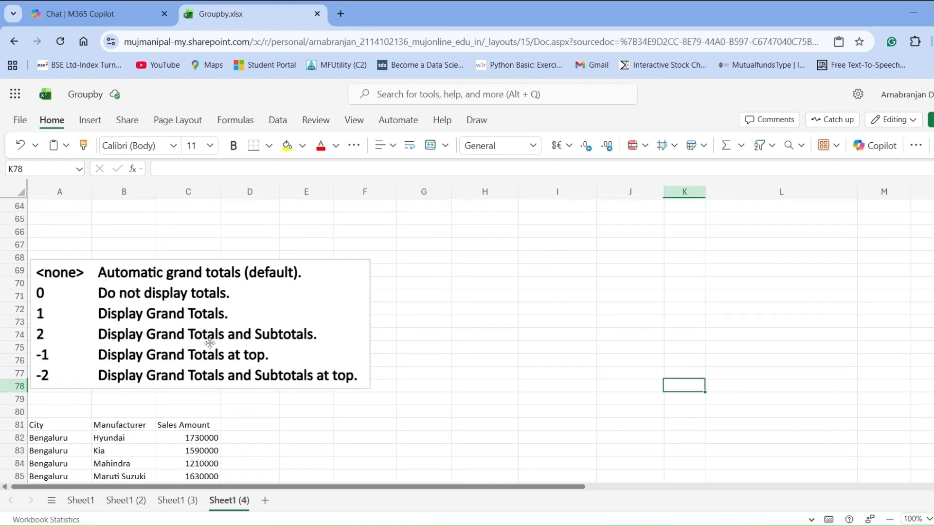
scroll(210, 343, down, 2)
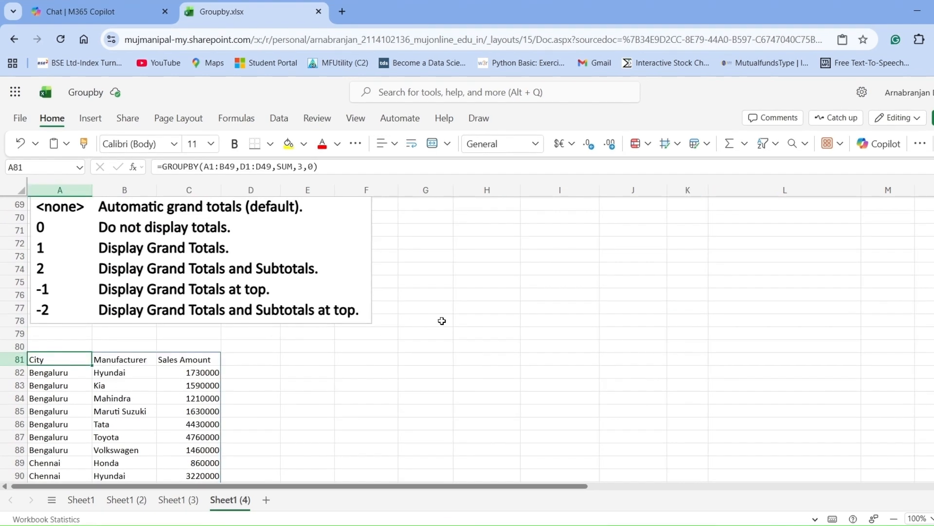
click(316, 167)
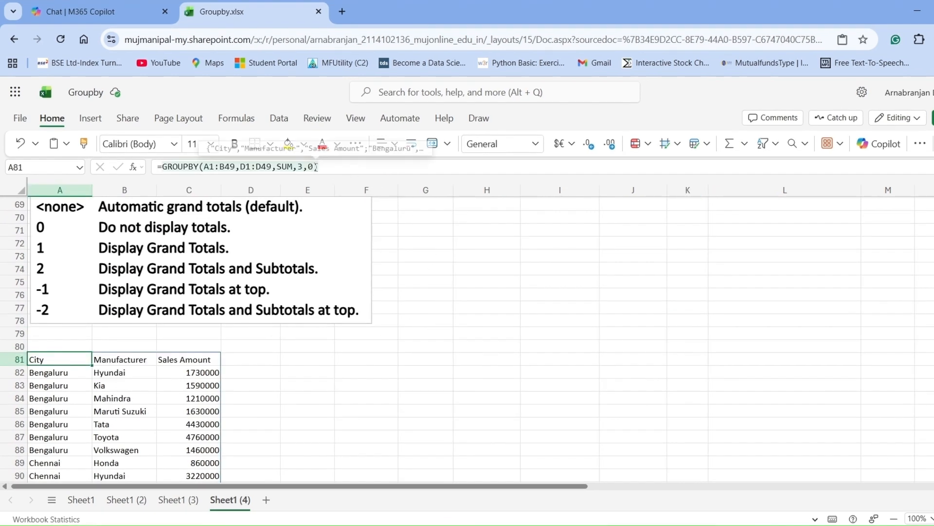
click(313, 167)
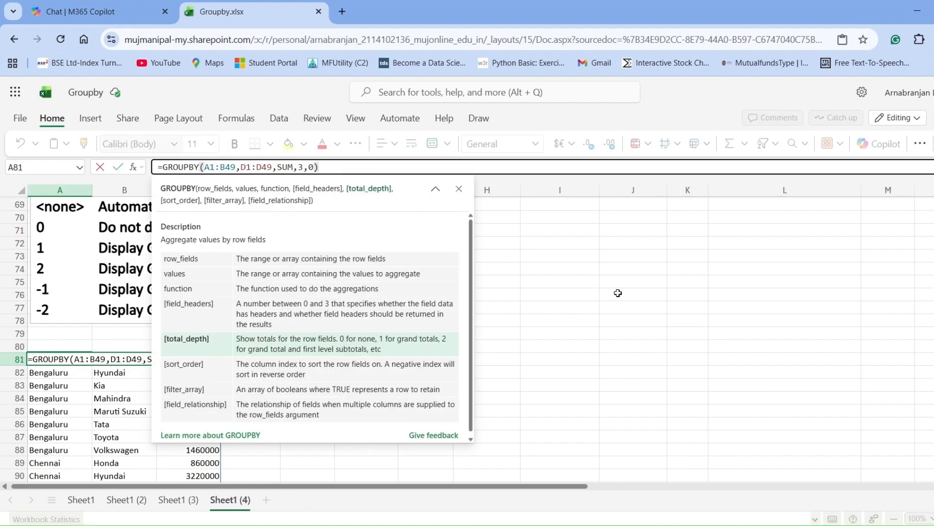
key(BackSpace)
text(1)
click(118, 168)
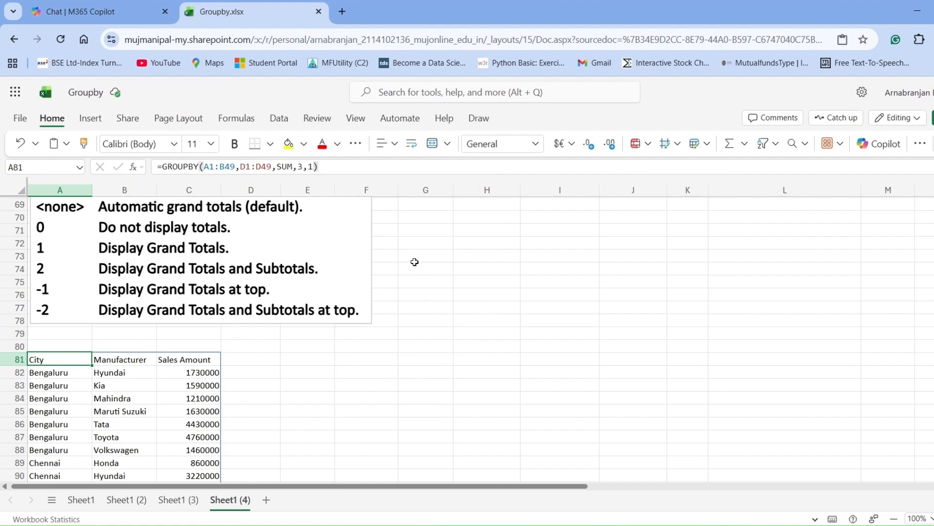
- Examine the total row at the end of the grouped results by selecting A111:C111, and compare it with the options reference
scroll(415, 261, down, 7)
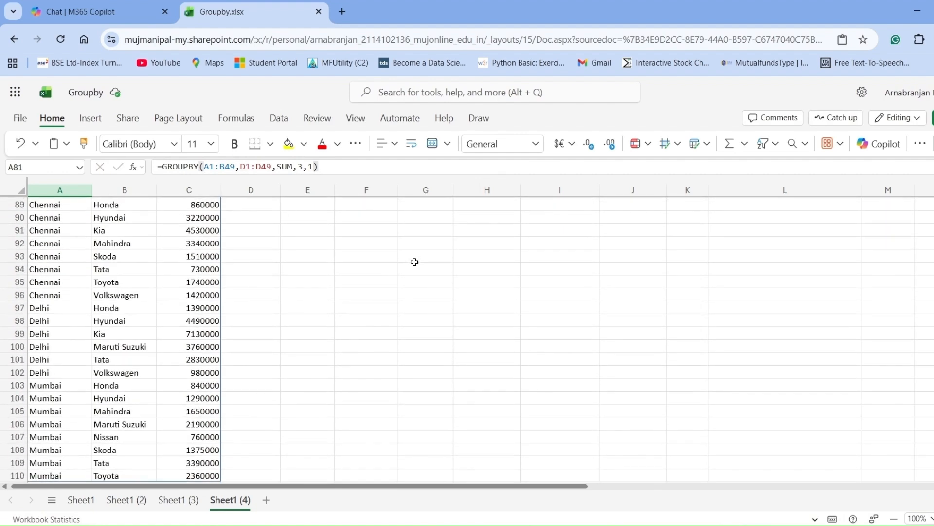
scroll(414, 262, down, 2)
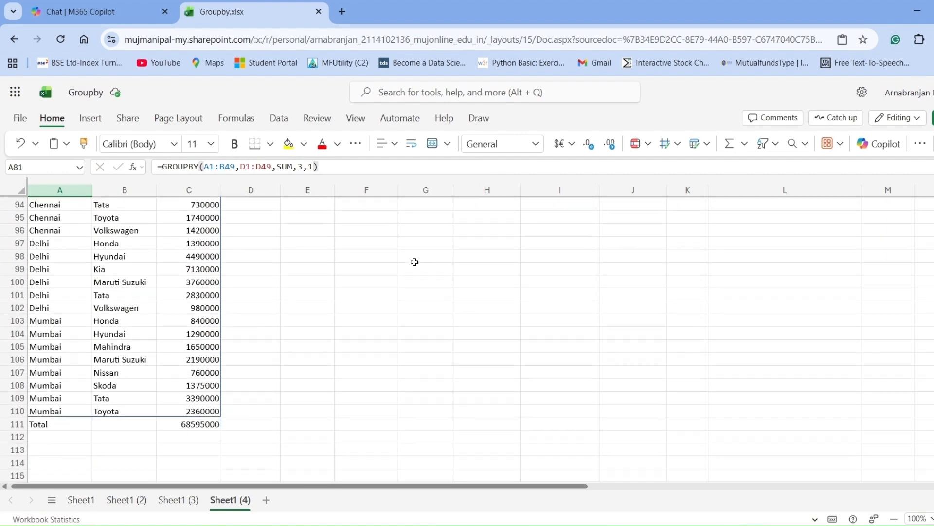
drag(45, 426, 186, 424)
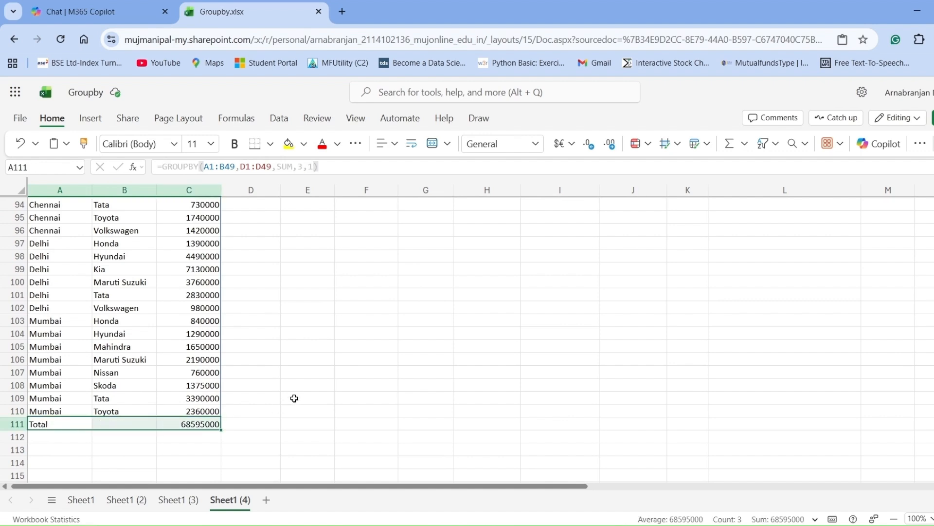
scroll(295, 399, up, 5)
scroll(295, 396, up, 3)
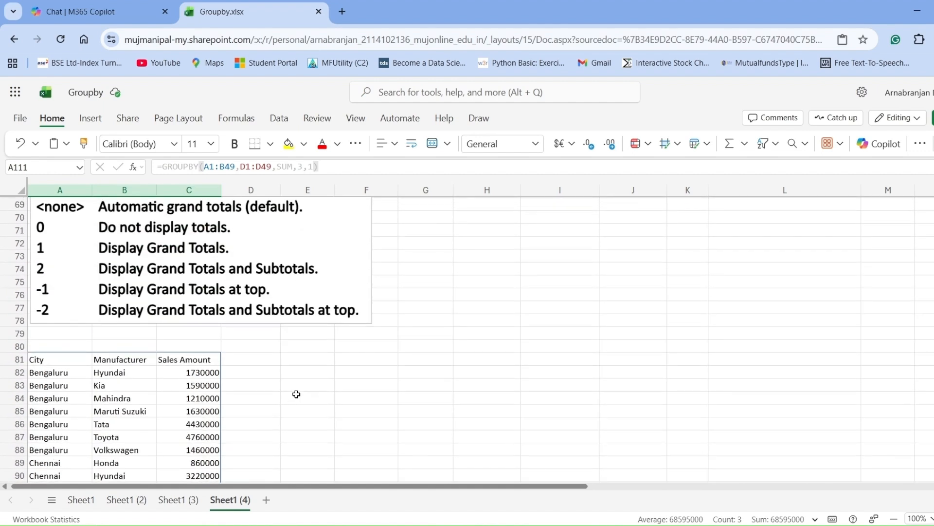
scroll(296, 394, up, 2)
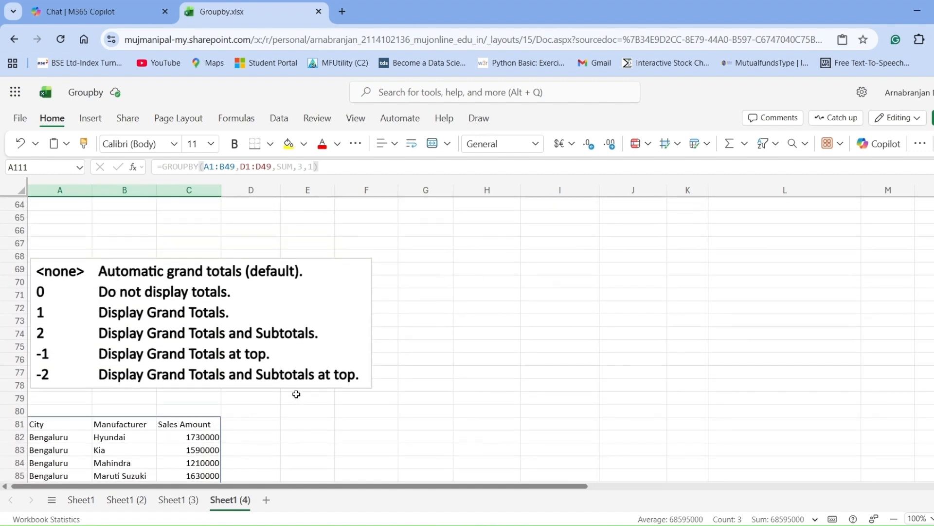
scroll(296, 394, down, 2)
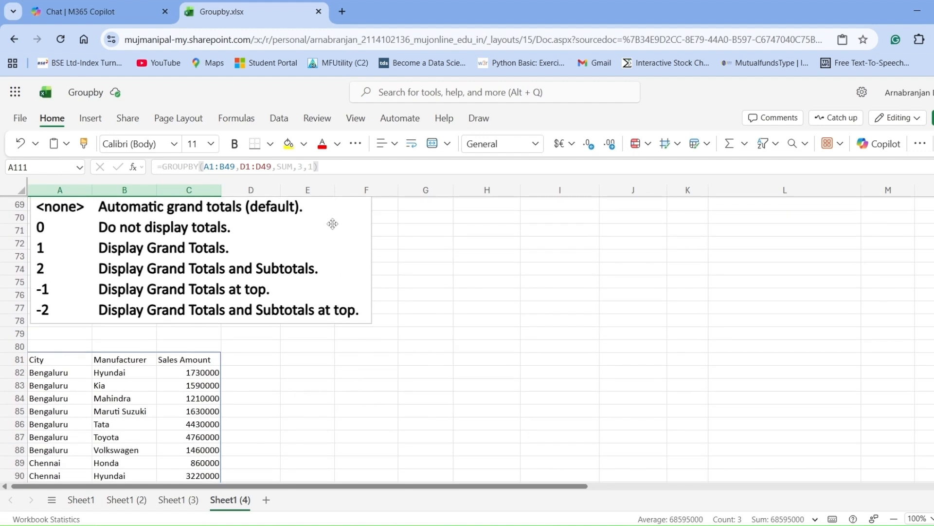
- Set the total_depth argument of the GROUPBY formula in A81 to 2 to display grand totals and subtotals
click(46, 360)
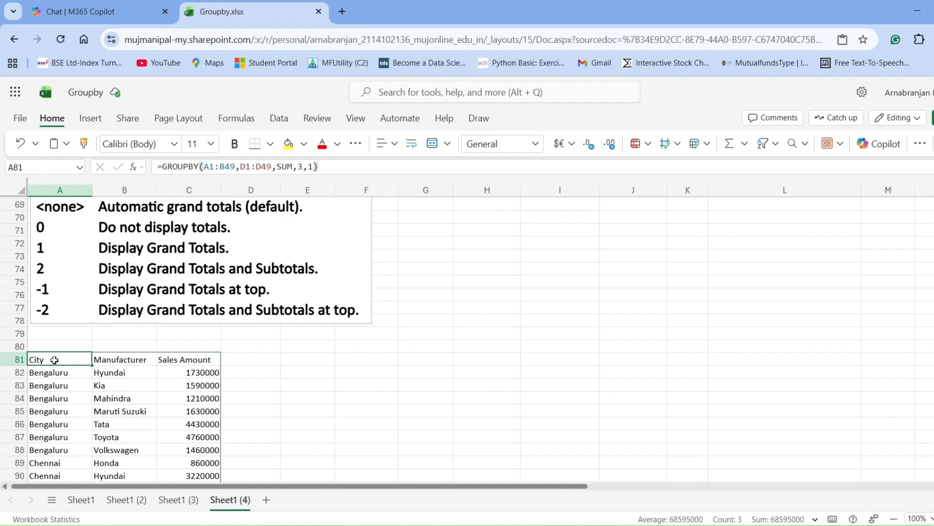
click(311, 167)
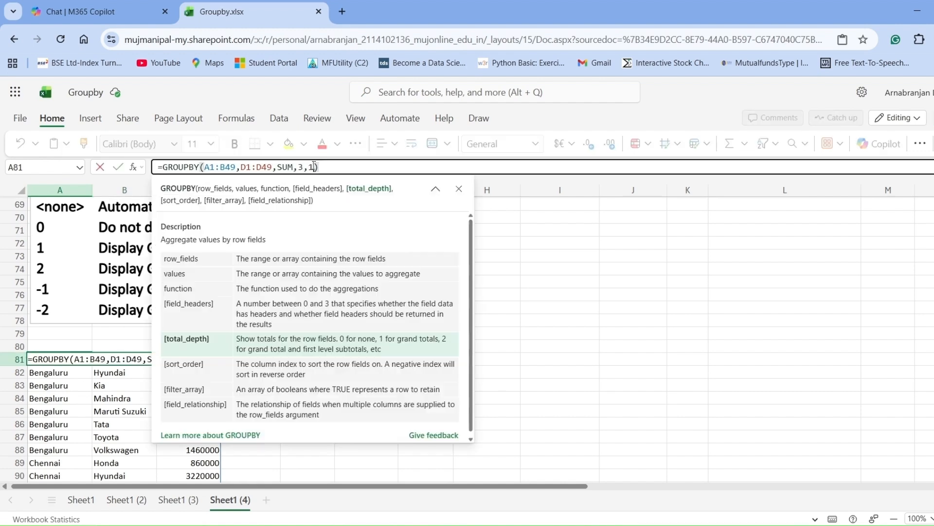
text(1)
key(BackSpace)
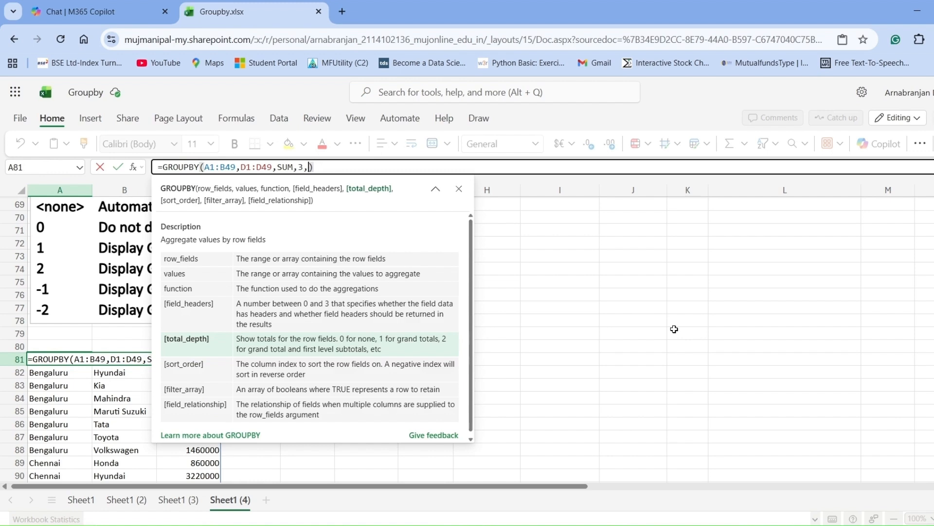
text(2)
click(118, 167)
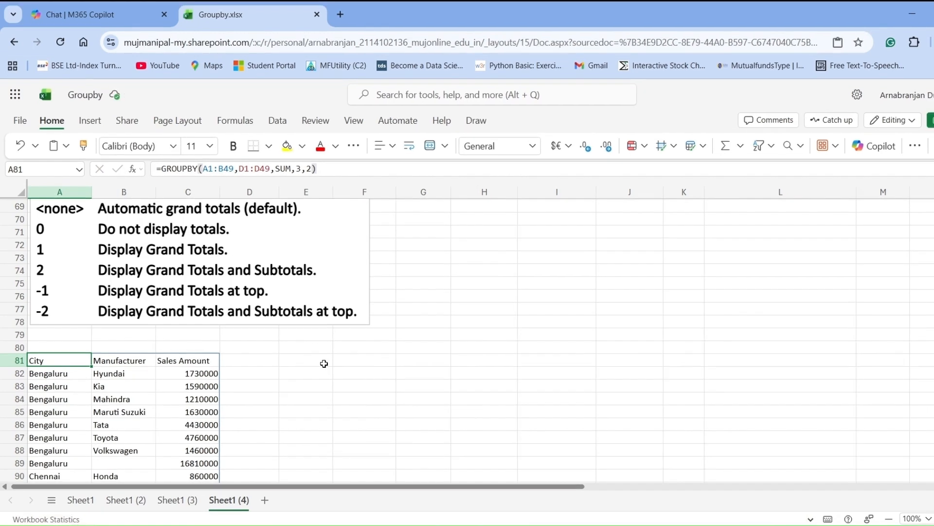
- Examine the city subtotal rows in the grouped results, selecting the Bengaluru row A89:C89 and the Chennai row A98:C98
scroll(325, 364, down, 3)
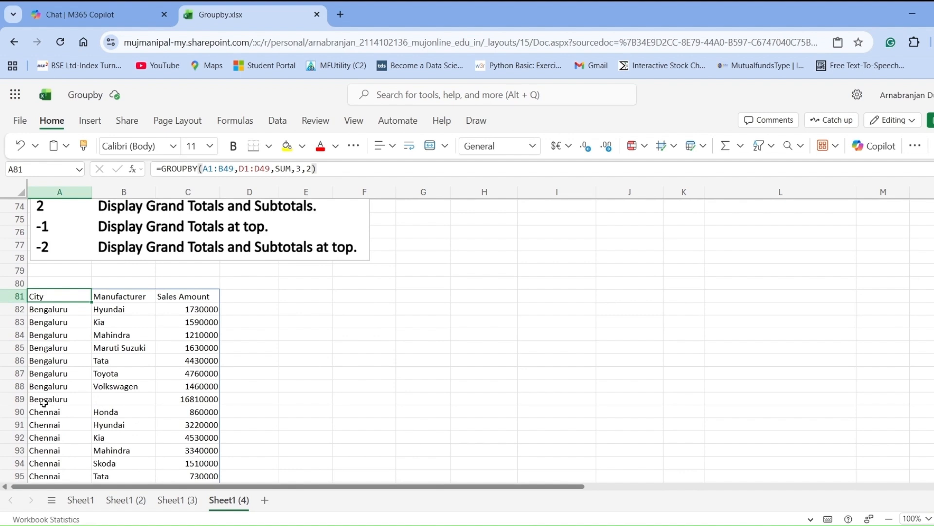
drag(43, 402, 179, 400)
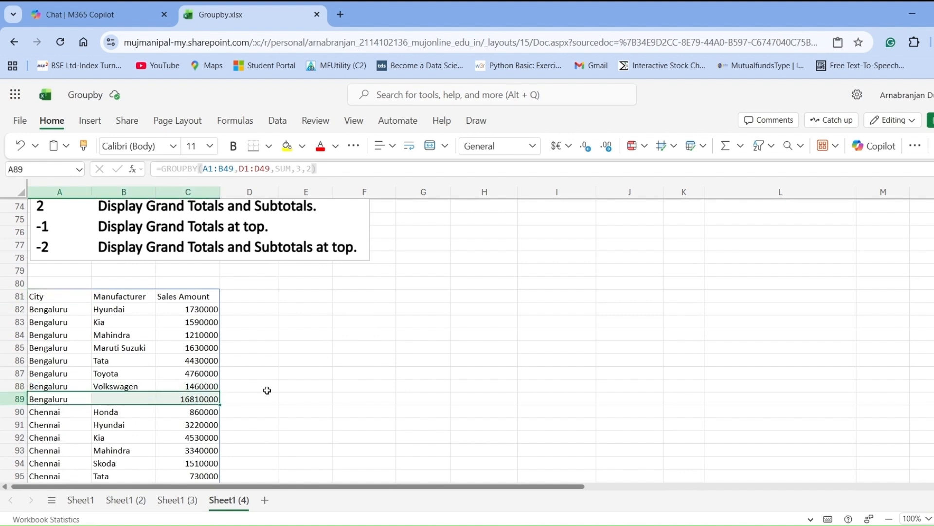
scroll(267, 388, down, 4)
drag(31, 386, 185, 385)
scroll(313, 352, down, 4)
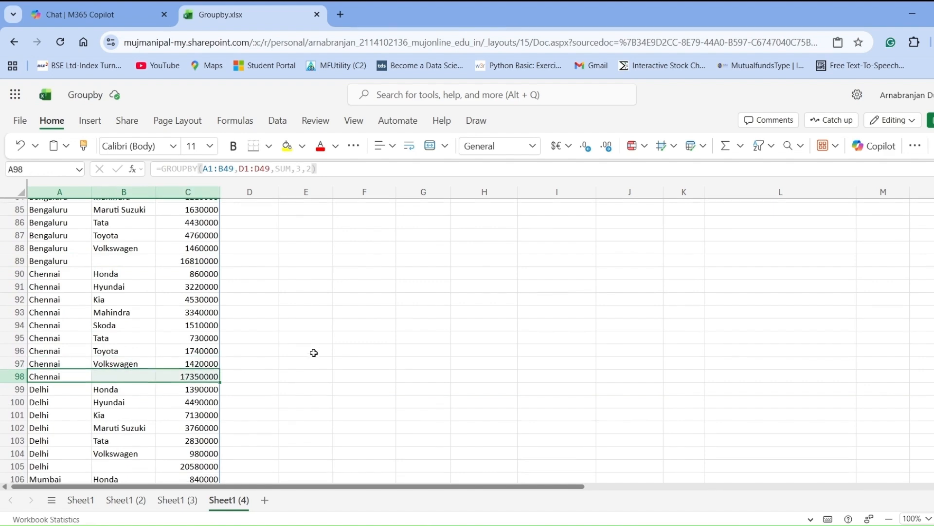
scroll(313, 351, down, 4)
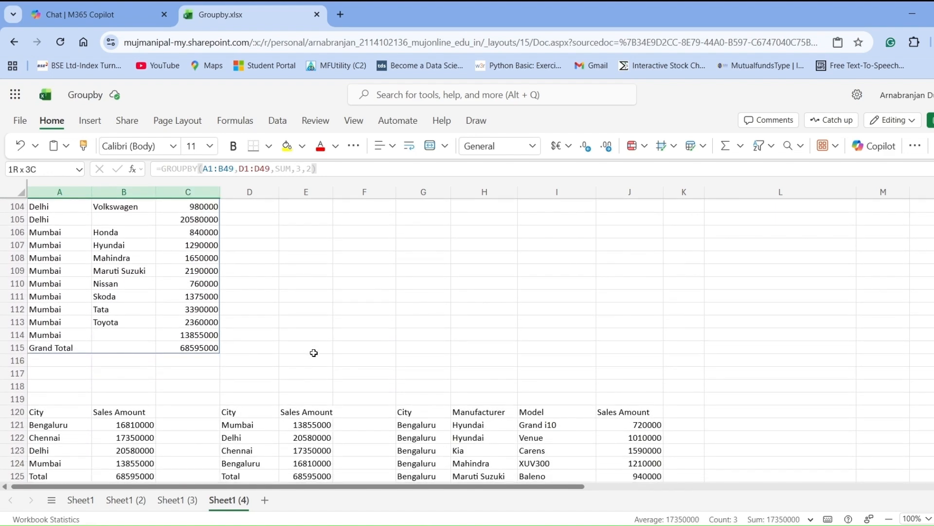
scroll(133, 352, up, 2)
scroll(133, 352, up, 2)
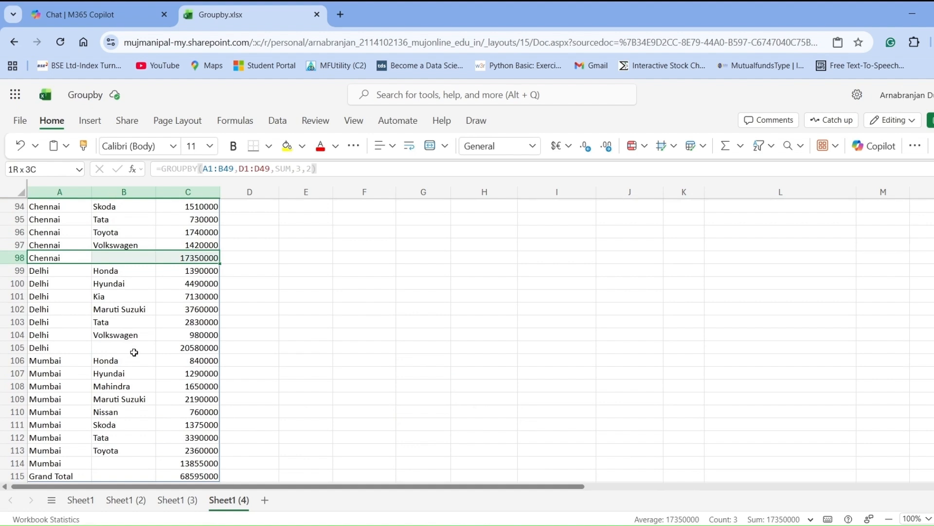
- Examine the Grand Total row by selecting A115:C115, and return to the formula cell A81
scroll(134, 352, down, 2)
drag(49, 413, 194, 412)
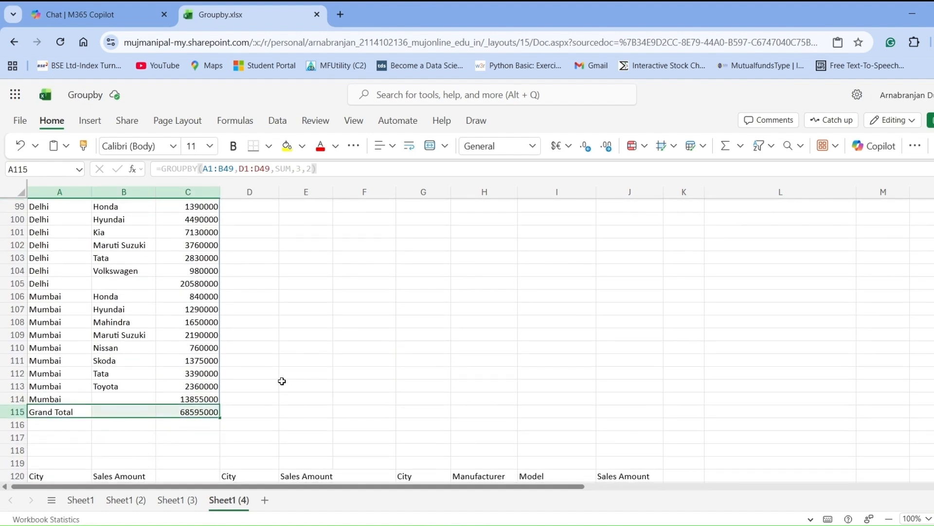
scroll(282, 380, up, 2)
scroll(282, 381, up, 4)
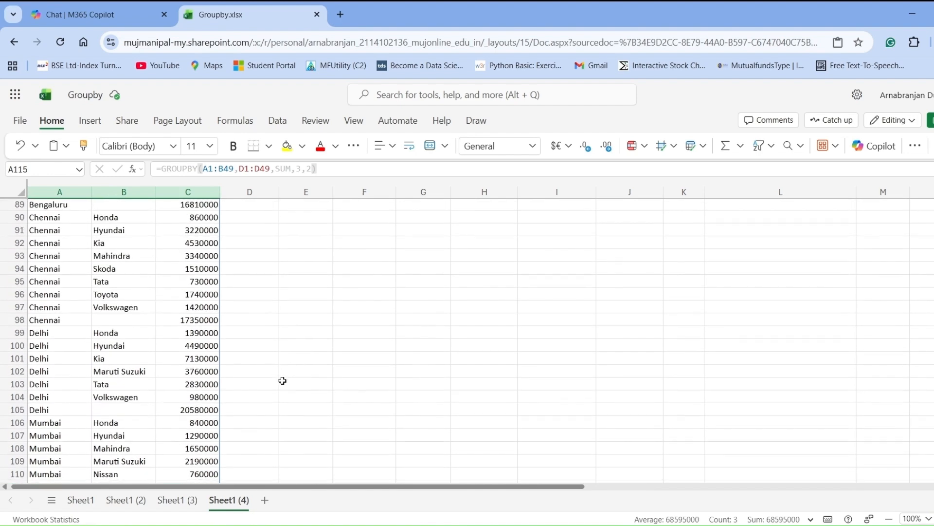
scroll(286, 381, up, 2)
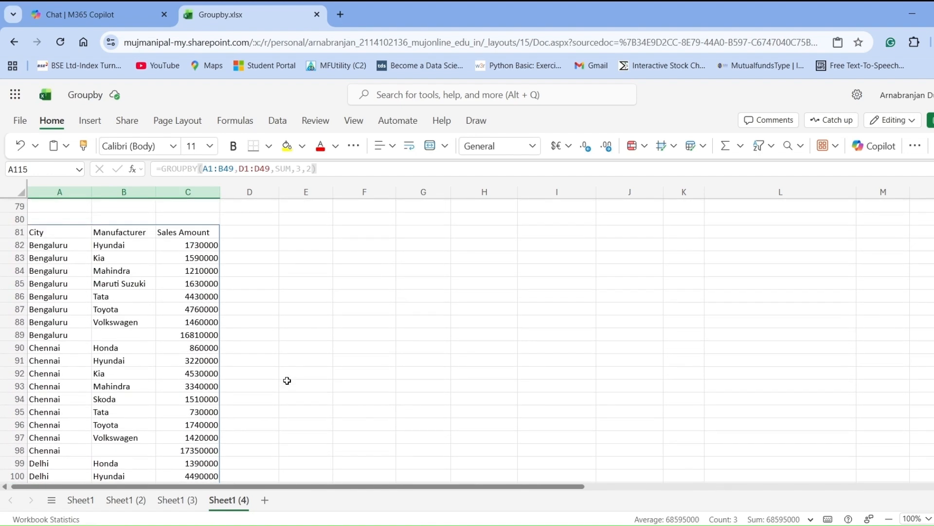
scroll(287, 381, up, 2)
scroll(287, 381, up, 2)
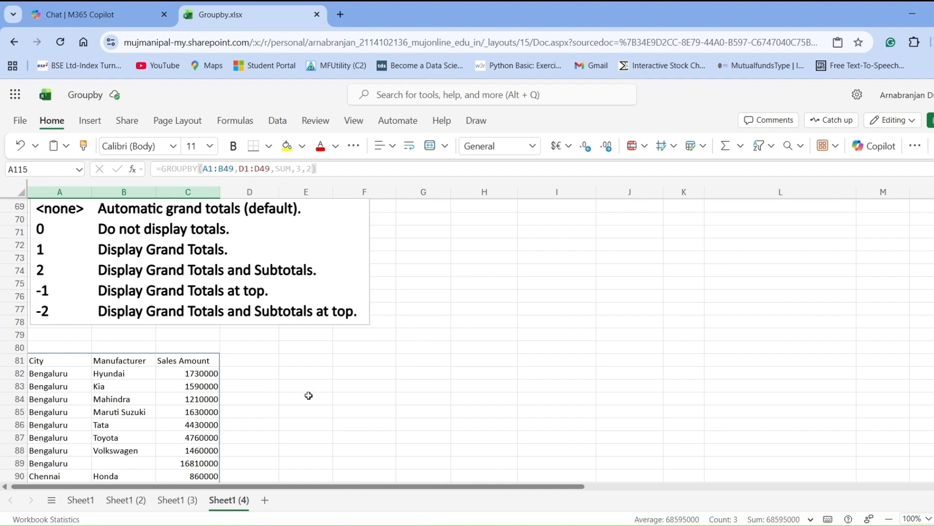
click(51, 362)
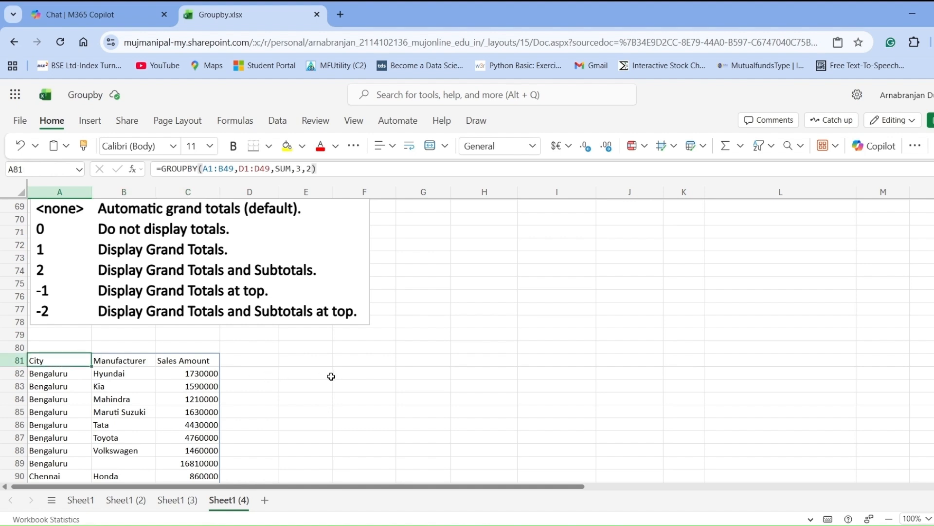
- Set the total_depth argument of the GROUPBY formula in A81 to -1 to display grand totals at top
click(312, 169)
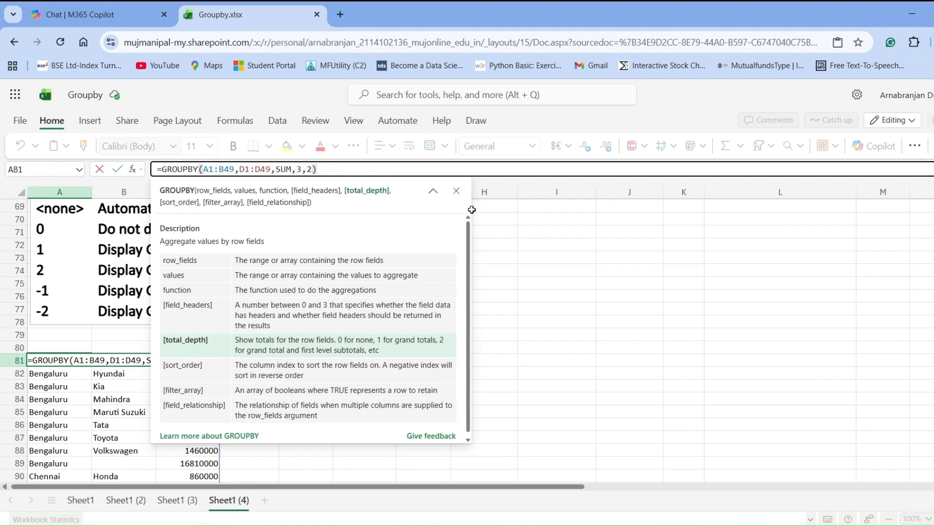
key(BackSpace)
text(-1)
click(117, 170)
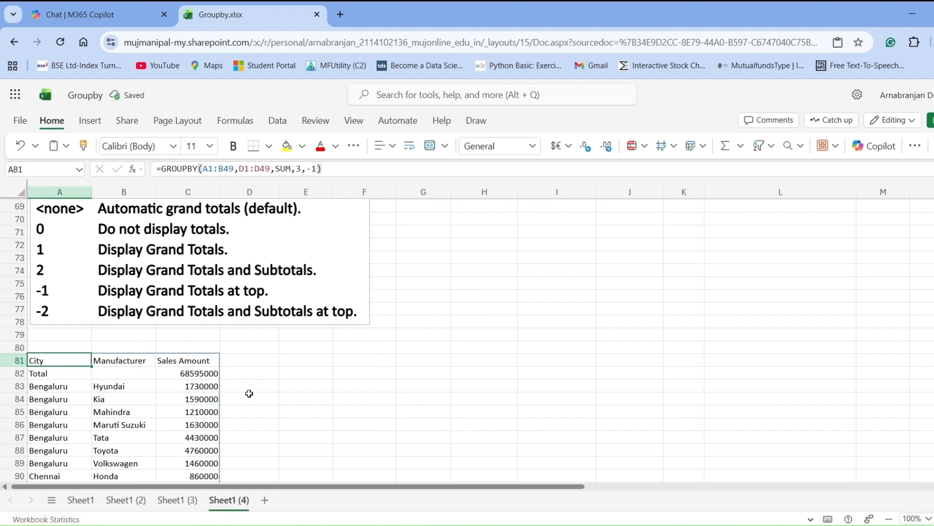
- Examine the Total row by selecting A82:C82, check the rest of the grouped results, and return to the formula cell A81
scroll(249, 393, down, 2)
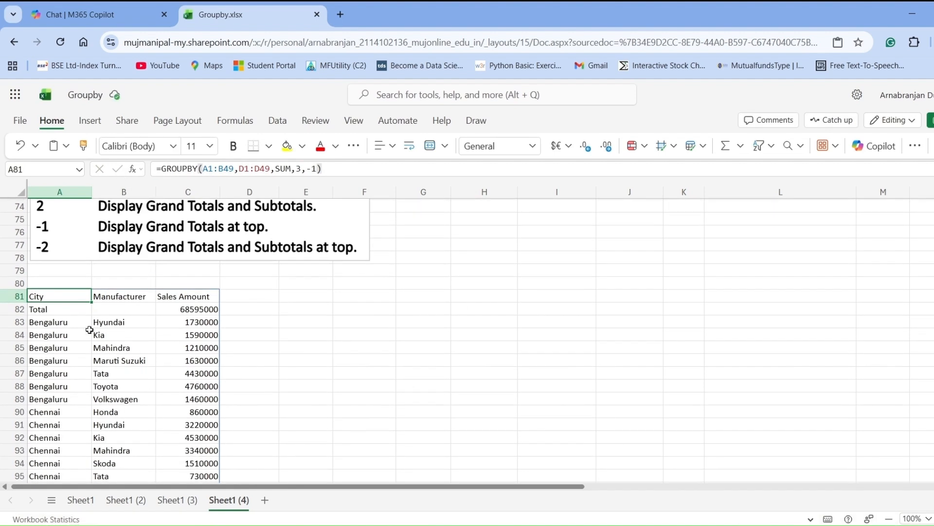
drag(58, 311, 207, 309)
scroll(214, 354, down, 3)
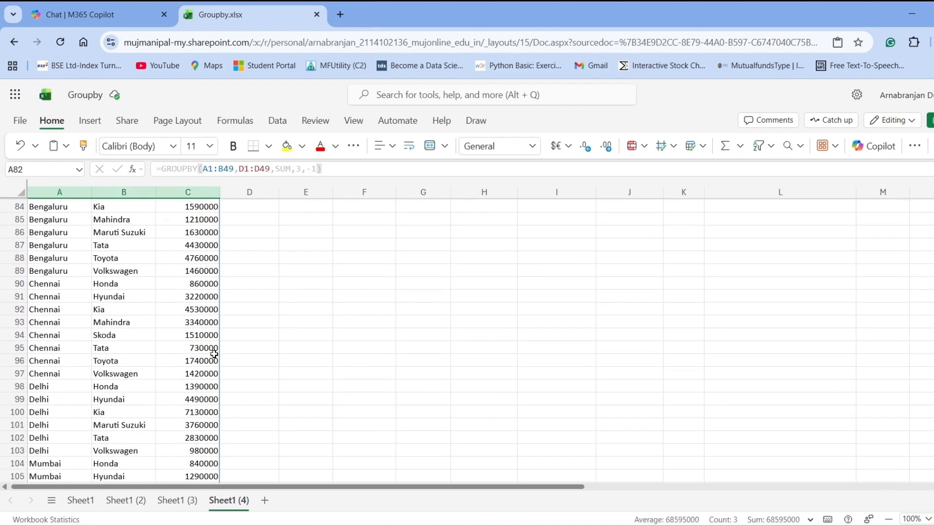
scroll(214, 353, down, 3)
scroll(214, 354, up, 5)
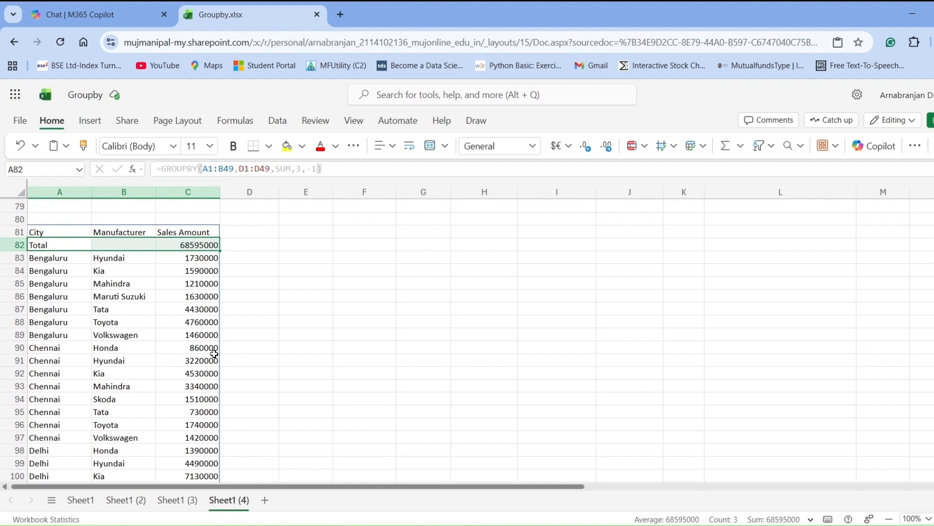
scroll(215, 354, up, 3)
key(Up)
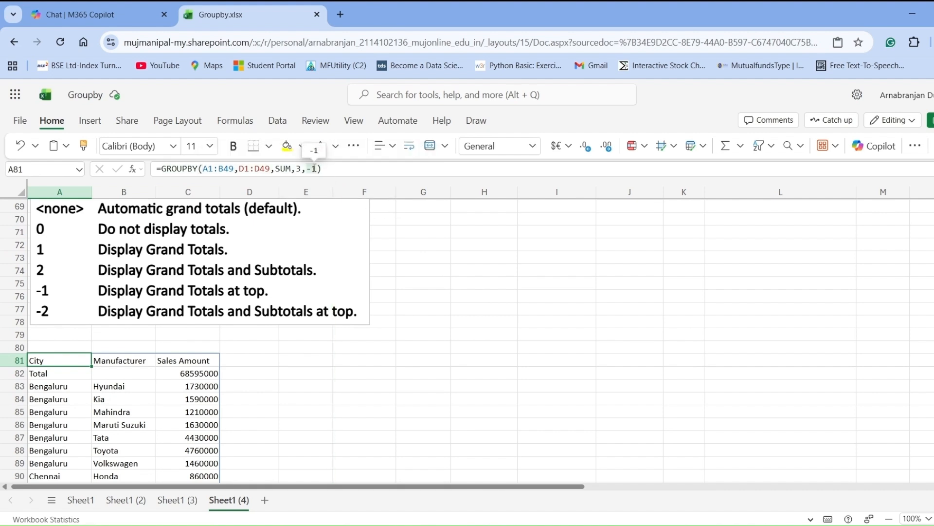
- Set the total_depth argument of the GROUPBY formula in A81 to -2 to display grand totals and subtotals at top
click(316, 168)
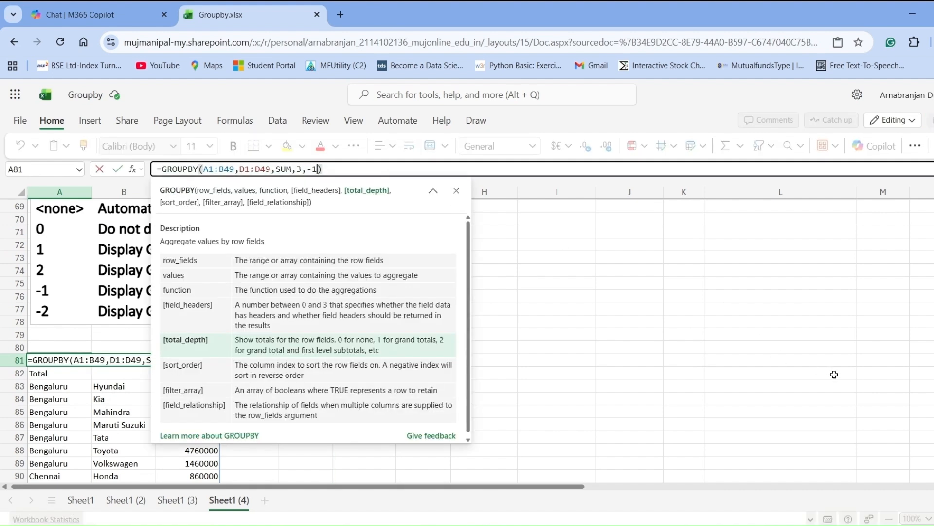
key(BackSpace)
text(2)
click(117, 168)
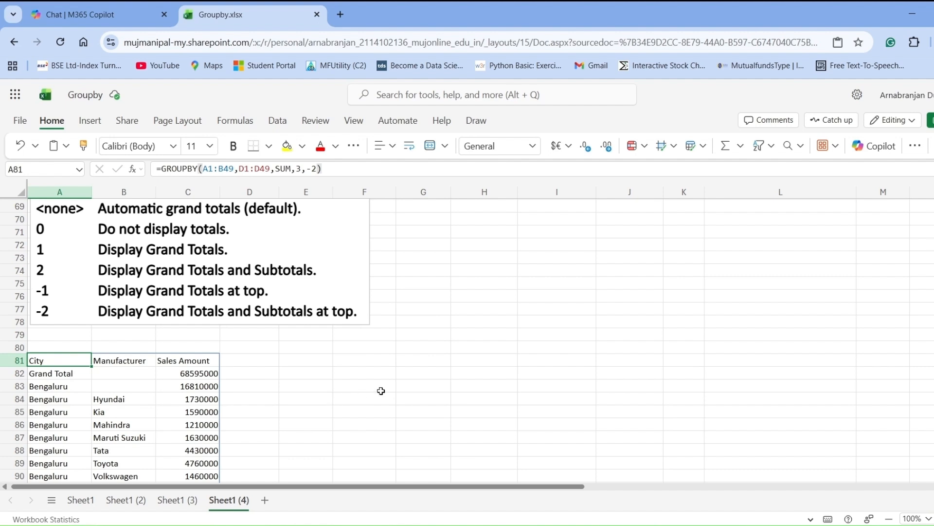
- Examine the Grand Total row A82:C82 and the city subtotal rows, selecting Bengaluru A83:C83, Chennai A91:C91 and Delhi A100:C100
drag(39, 374, 176, 373)
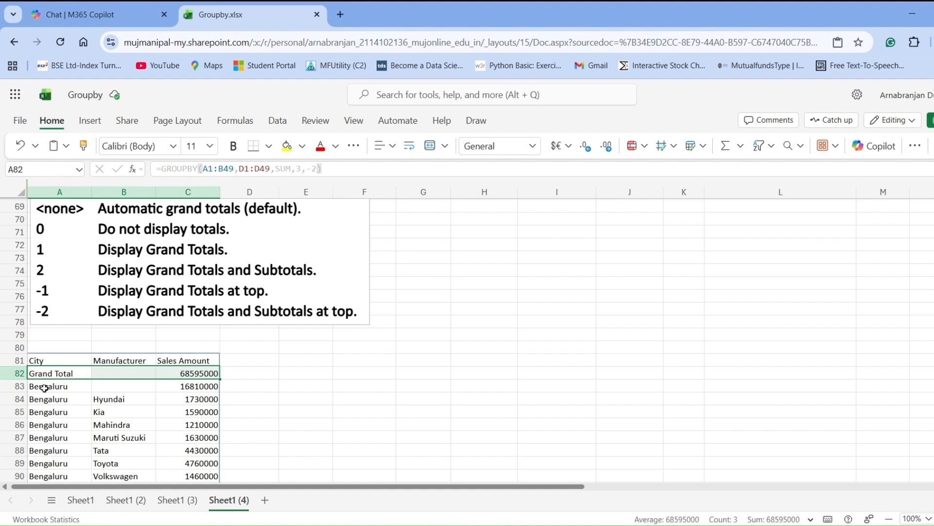
drag(46, 386, 174, 383)
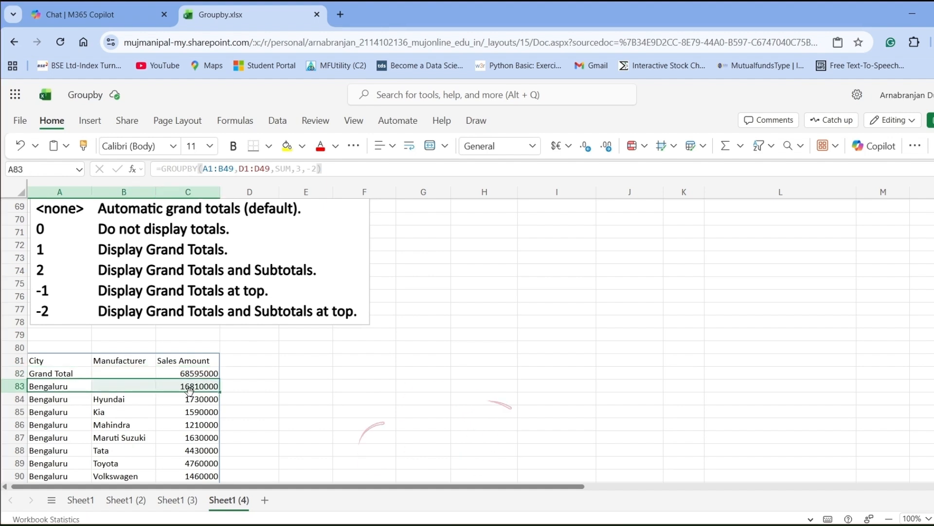
scroll(190, 391, down, 2)
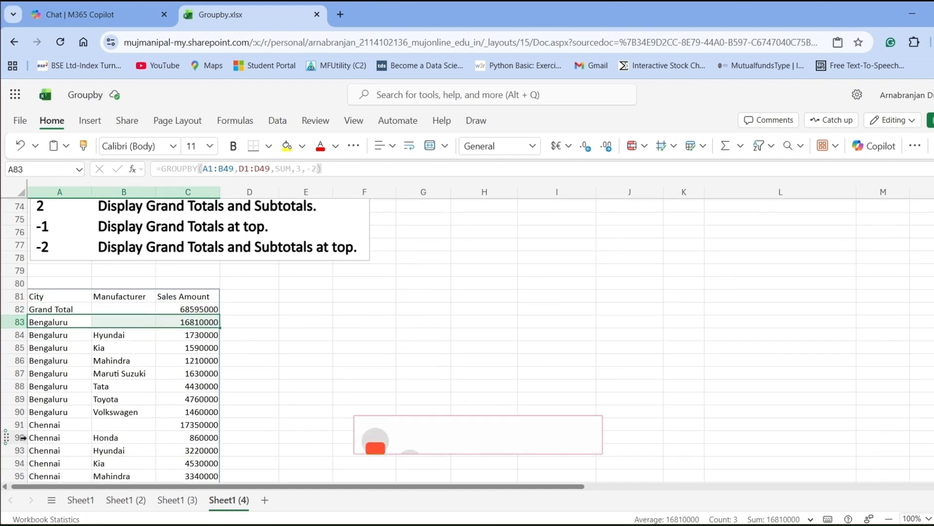
click(55, 427)
drag(54, 426, 163, 423)
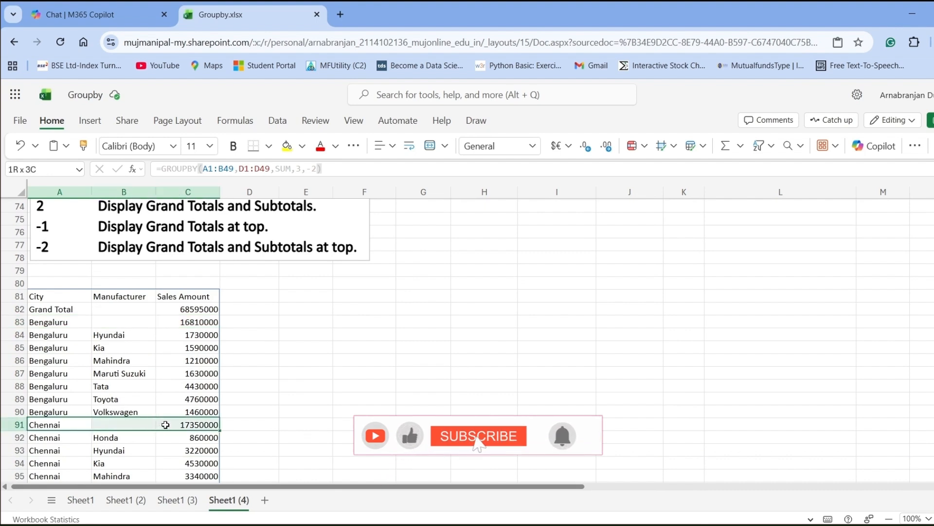
scroll(153, 416, down, 2)
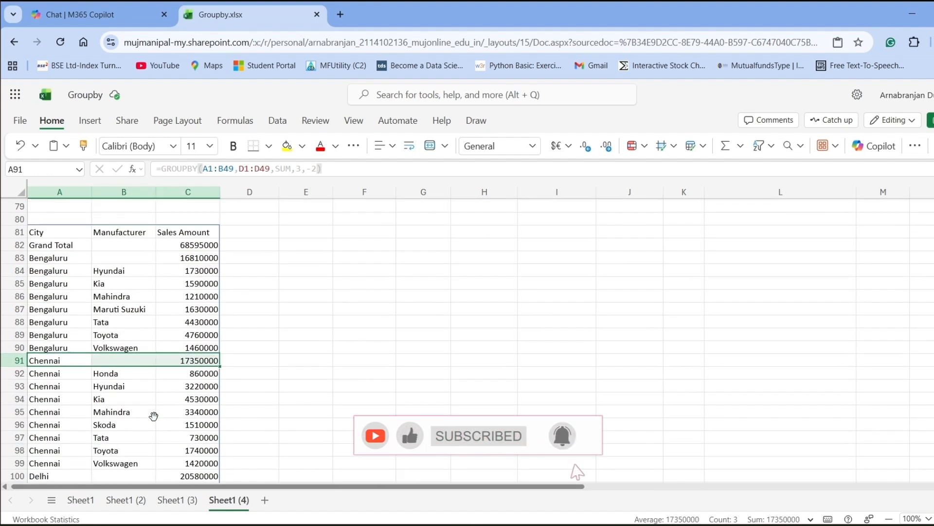
scroll(153, 416, down, 1)
drag(32, 413, 168, 415)
scroll(163, 431, down, 5)
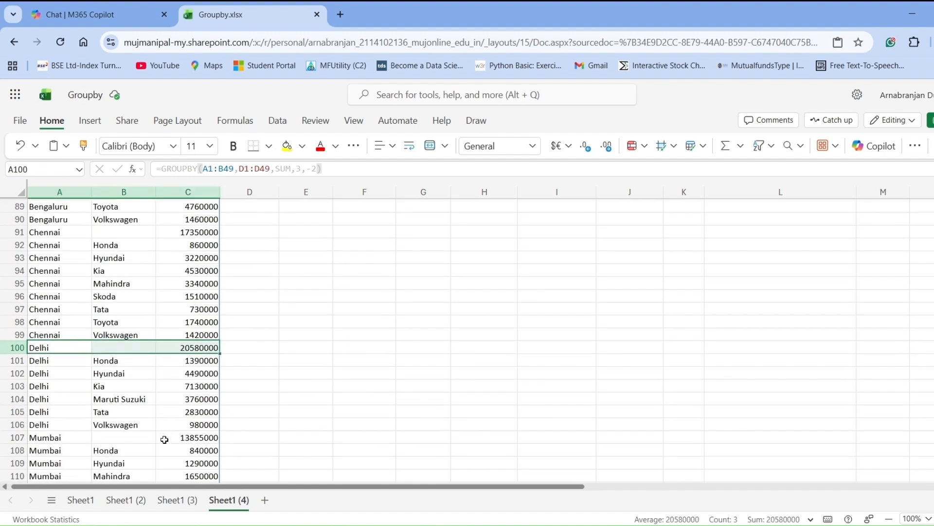
scroll(164, 441, up, 10)
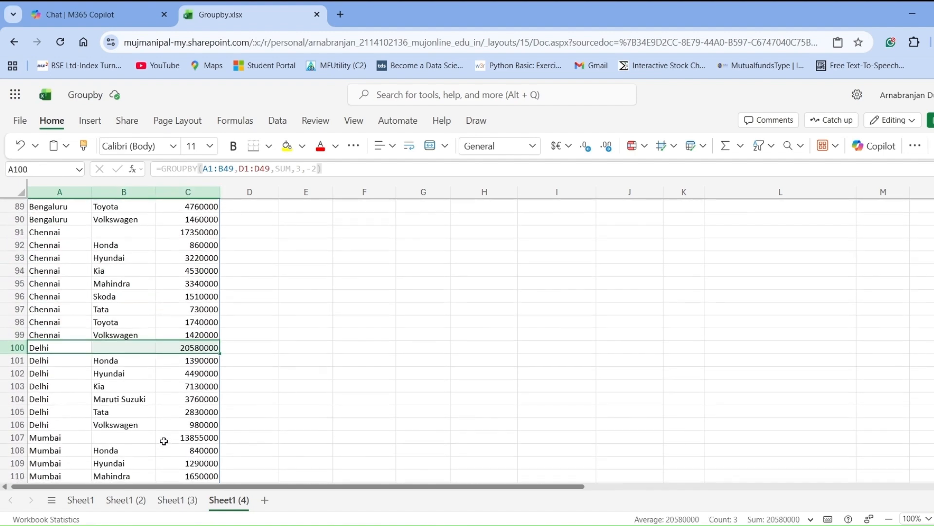